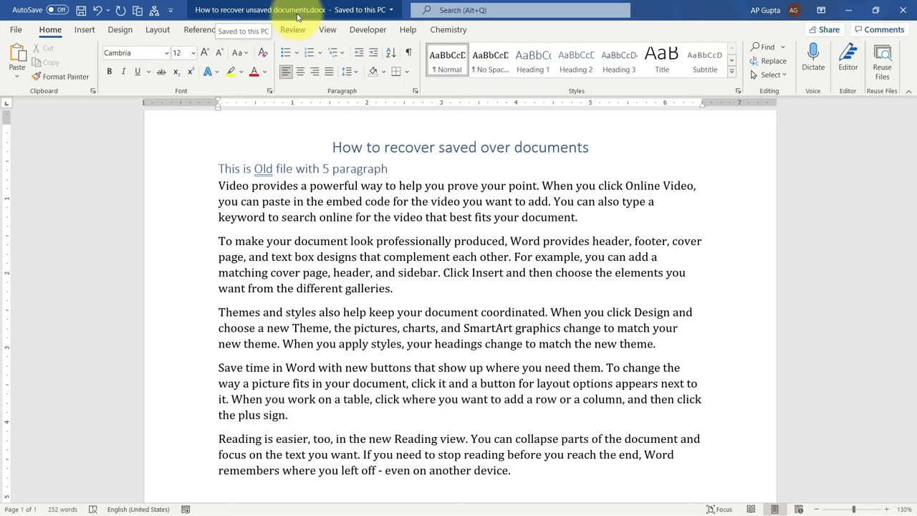
- Change the subheading to 'This is New file with 8 paragraph' and add three =rand(3) paragraphs
double_click(255, 169)
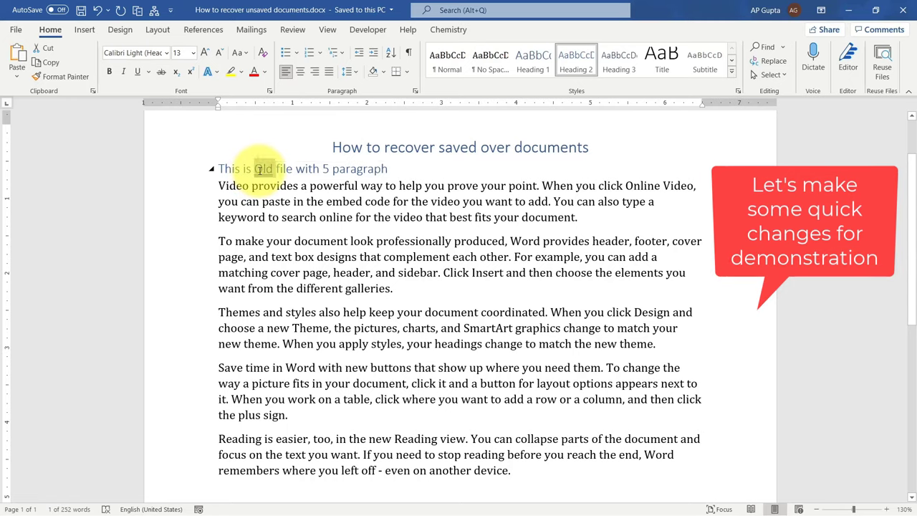
key("ctrl+End")
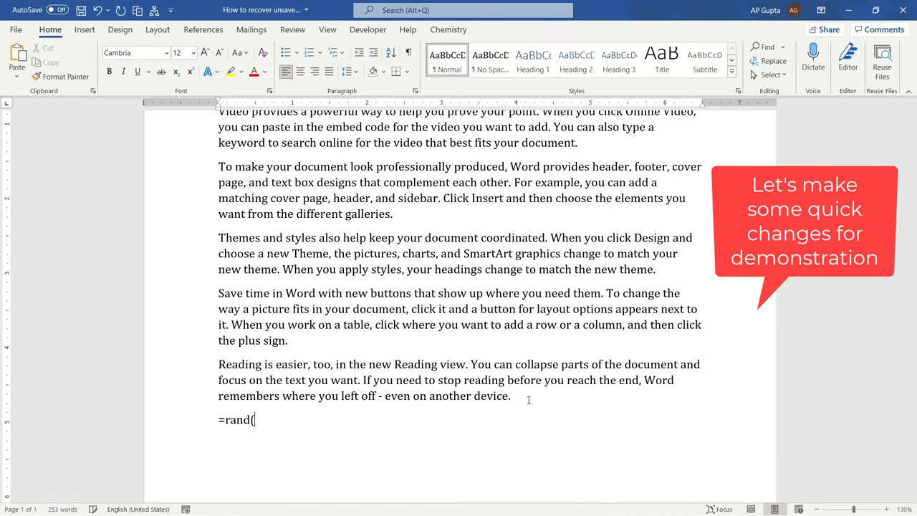
type("=rand(3)")
key("Return")
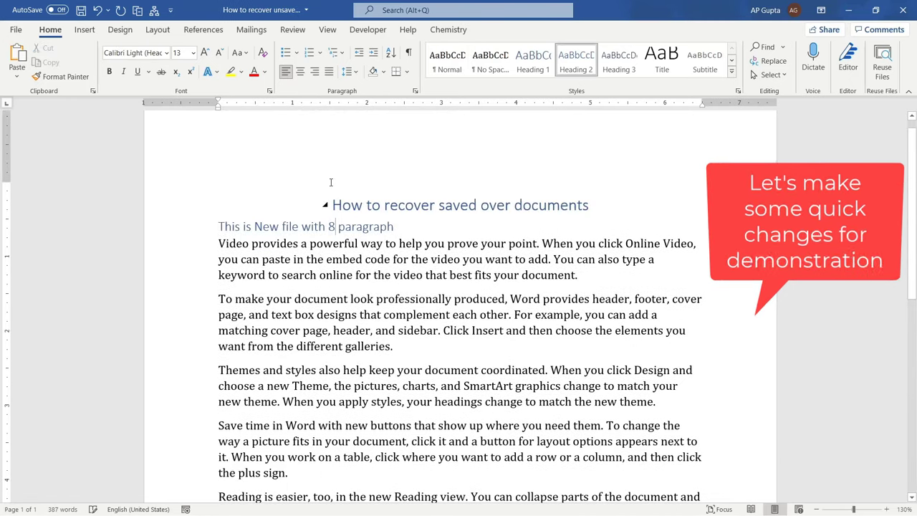
- Save and close the document, then go to the recover saved over documents folder
left_click(81, 11)
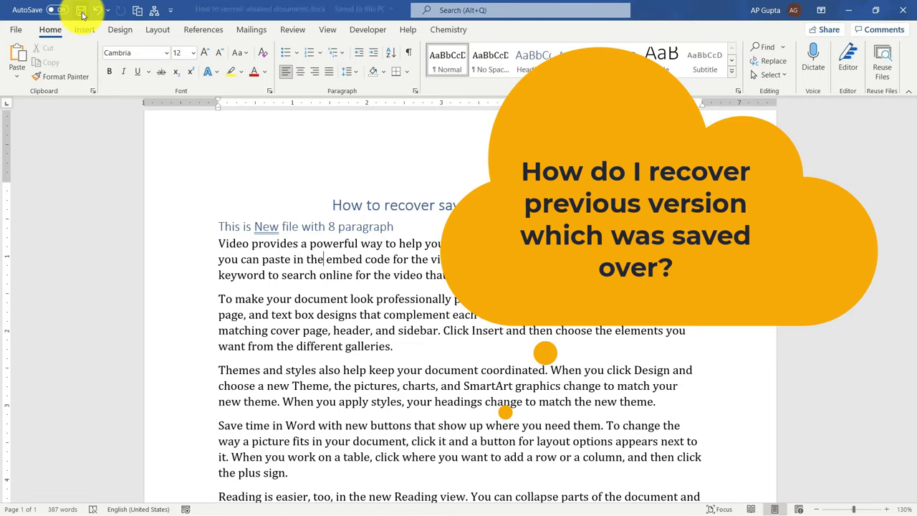
left_click(902, 10)
left_click(344, 506)
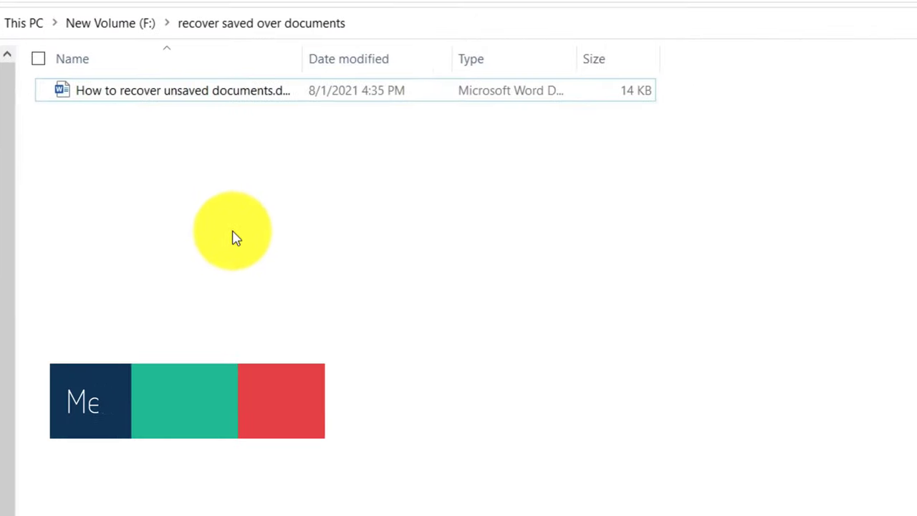
- Open the Properties of How to recover unsaved documents.docx
left_click(164, 99)
left_click(161, 162)
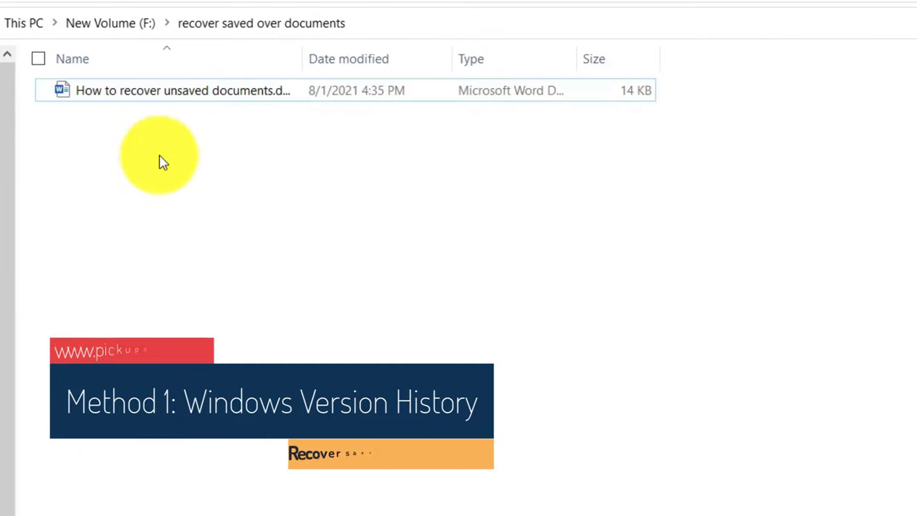
left_click(144, 93)
right_click(146, 96)
left_click(161, 448)
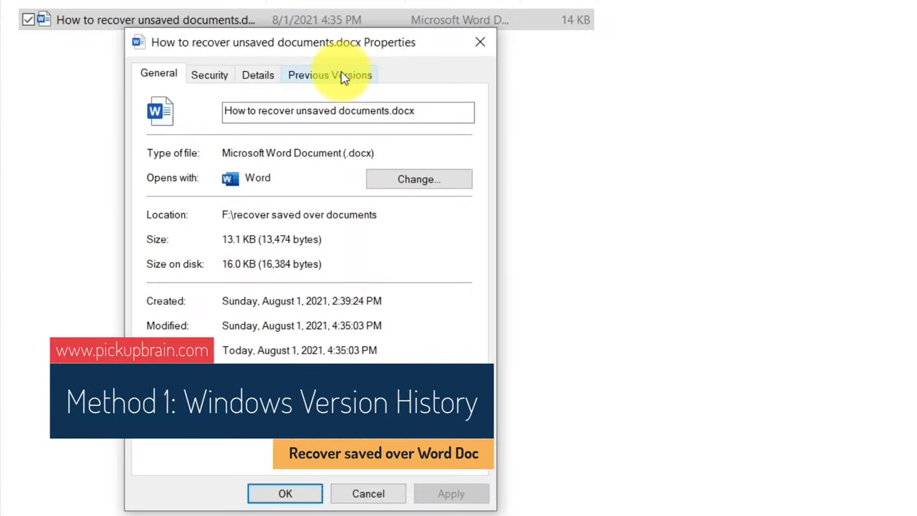
- Show the file's Previous Versions list and compare the 10:21 AM and 4:22 PM versions
left_click(339, 75)
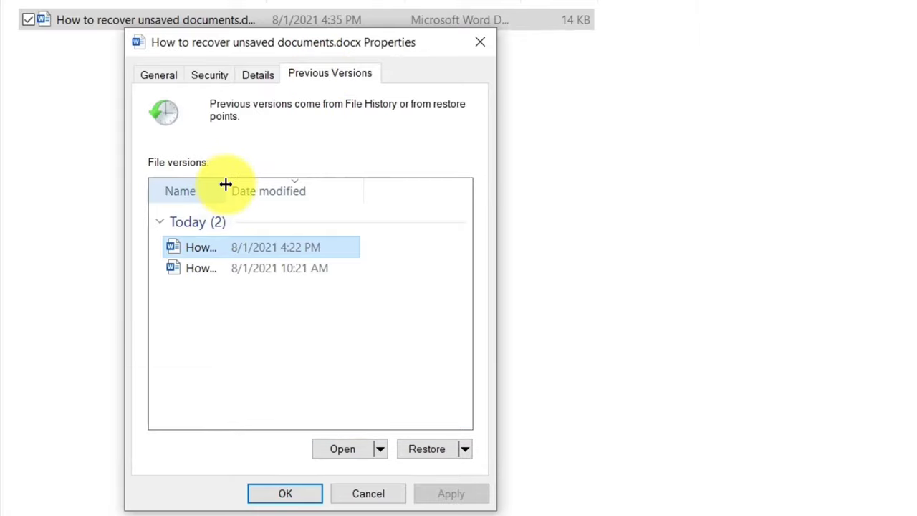
left_click_drag(225, 185, 427, 198)
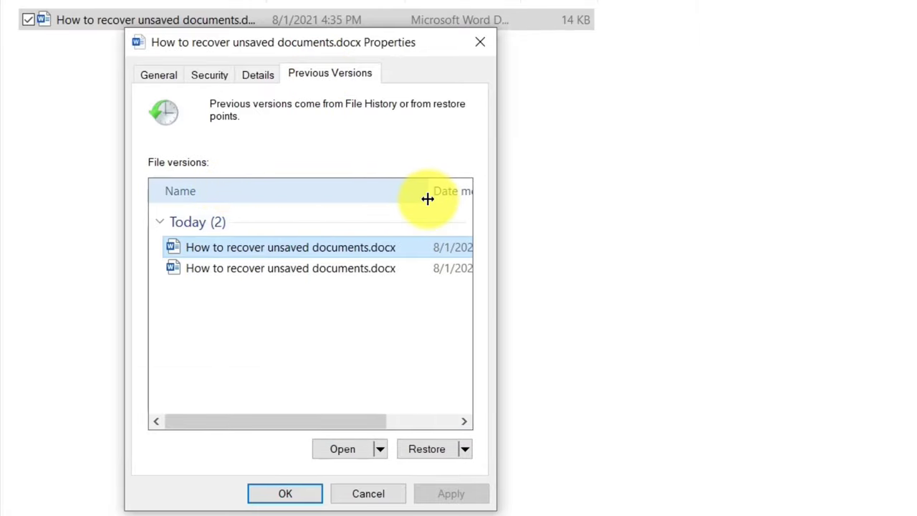
left_click(316, 268)
left_click_drag(277, 423, 341, 430)
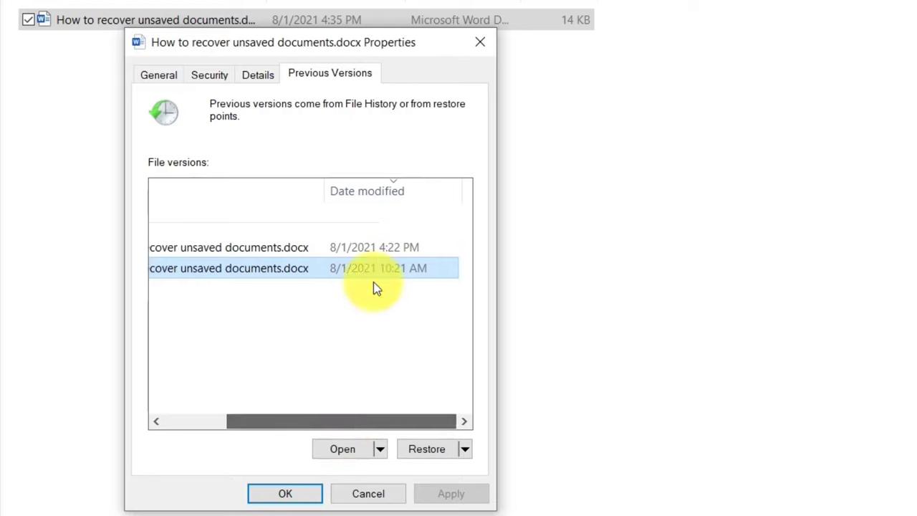
left_click(358, 250)
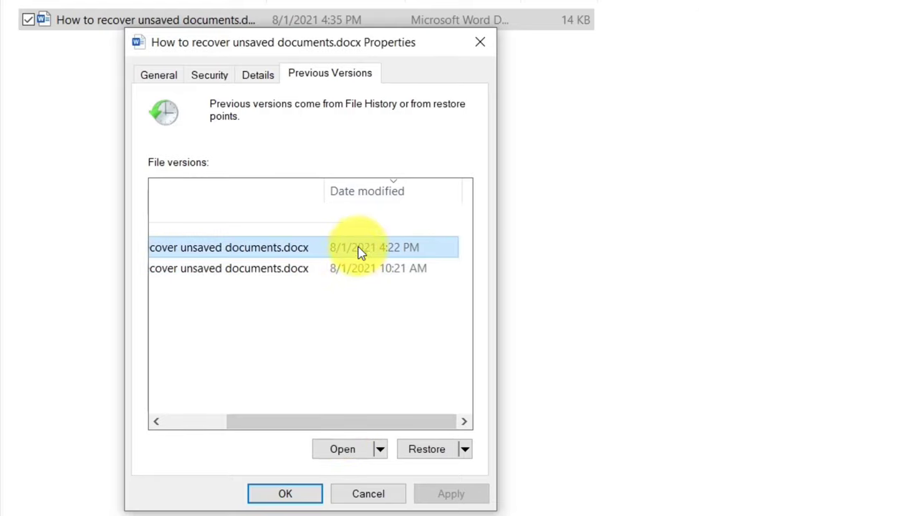
left_click(351, 276)
left_click_drag(286, 421, 224, 421)
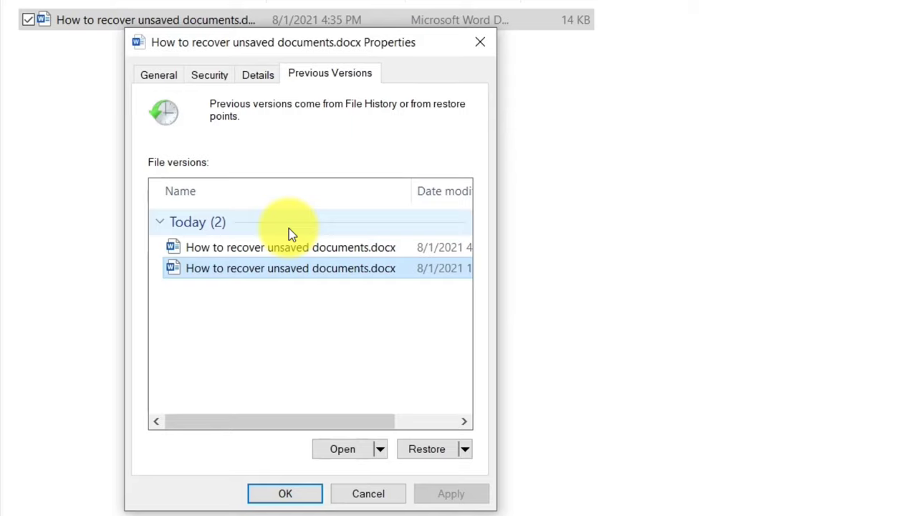
- Select the 10:21 AM version and open it in Word
left_click(279, 268)
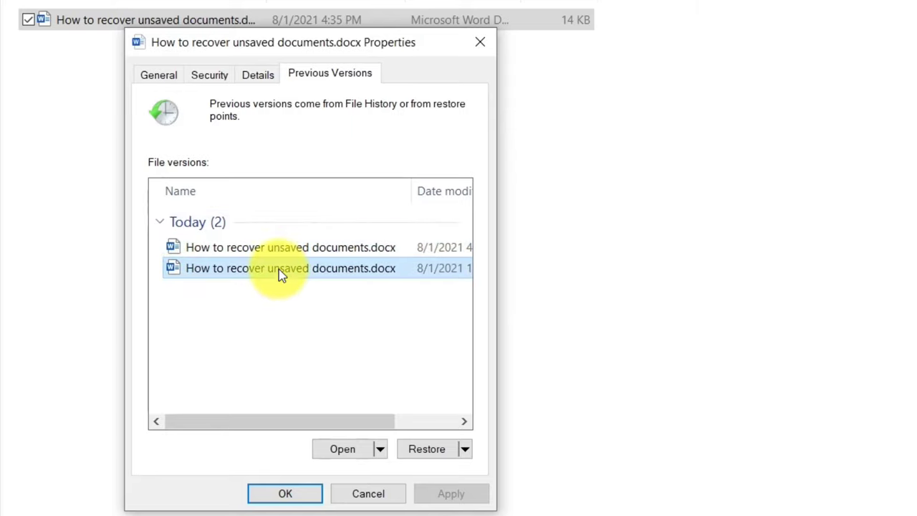
left_click(290, 250)
left_click(291, 271)
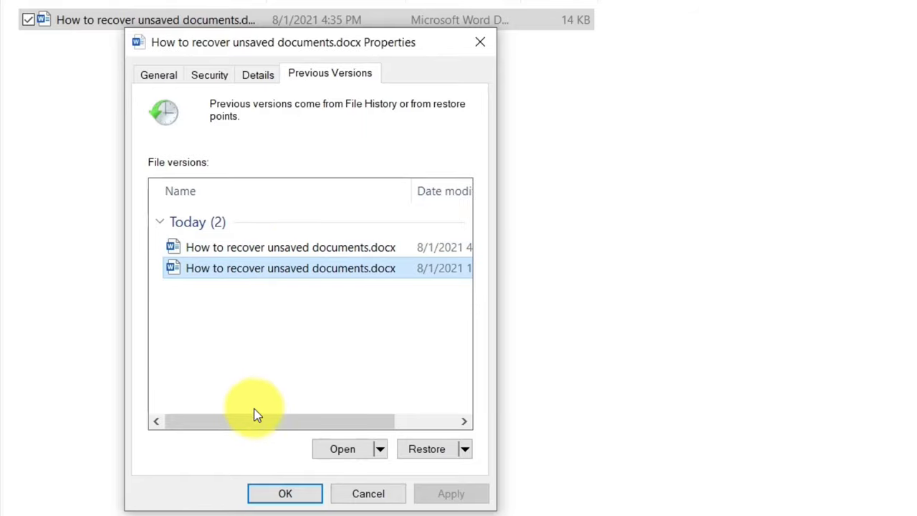
left_click_drag(259, 427, 287, 424)
left_click(334, 447)
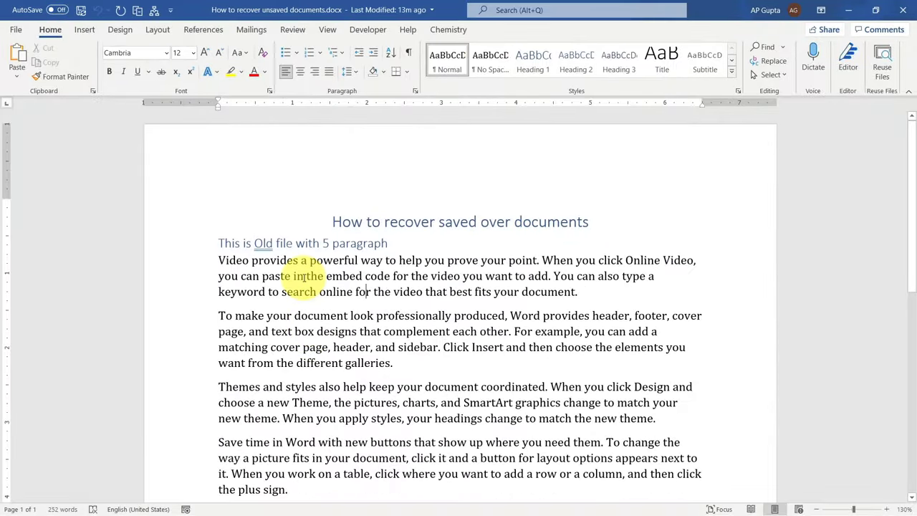
- Review the old five-paragraph text and cancel the file's Properties dialog
scroll(530, 165, "down", 1)
left_click(848, 9)
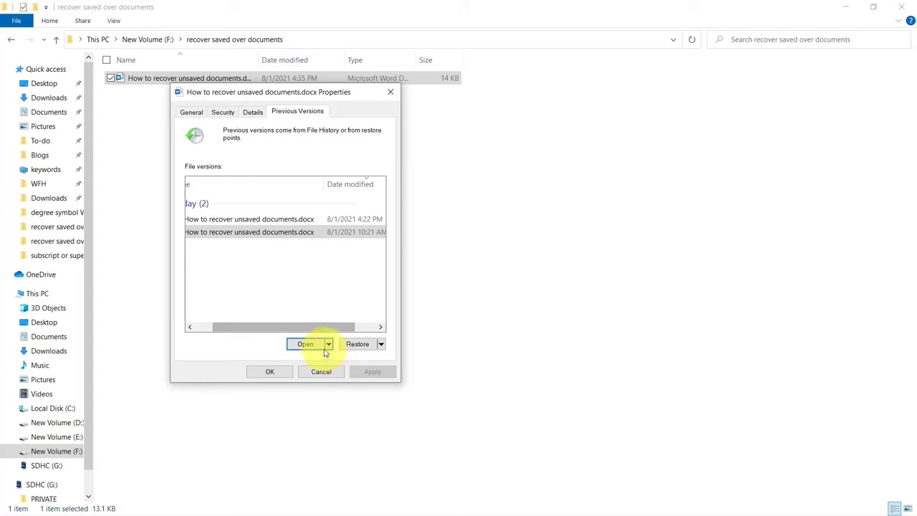
left_click(393, 96)
- Return to the saved-over Word document and bring up its File backstage
left_click(849, 7)
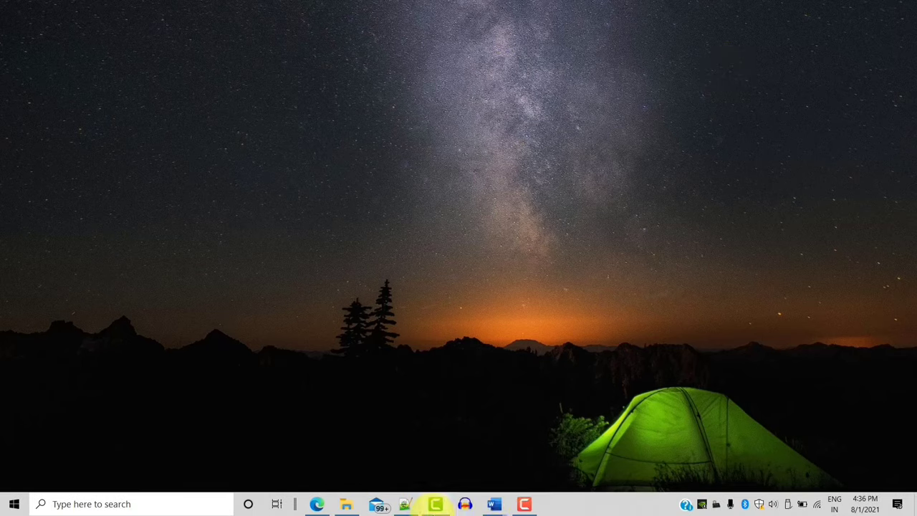
mouse_move(495, 505)
left_click(533, 464)
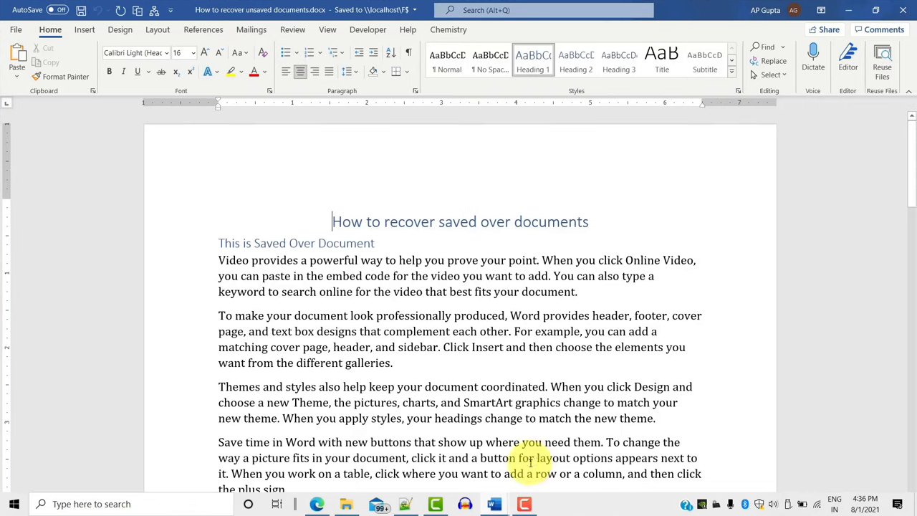
left_click(307, 260)
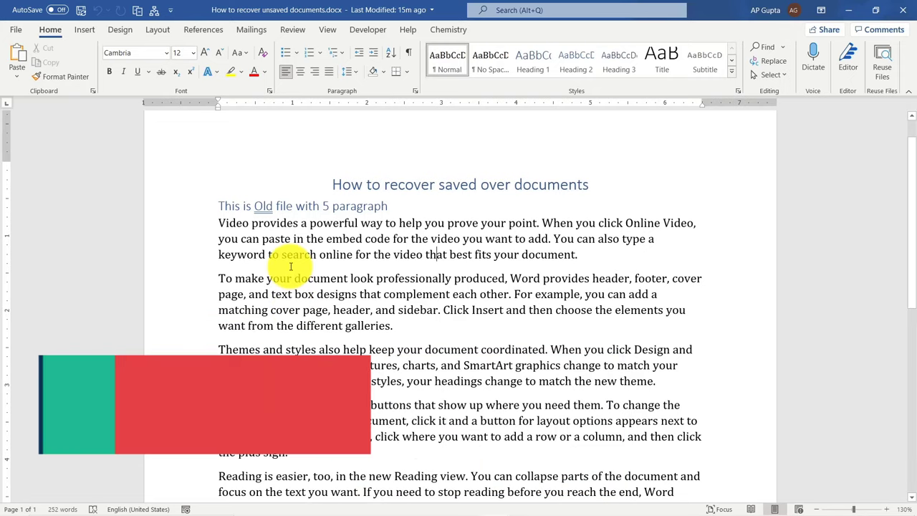
left_click(16, 29)
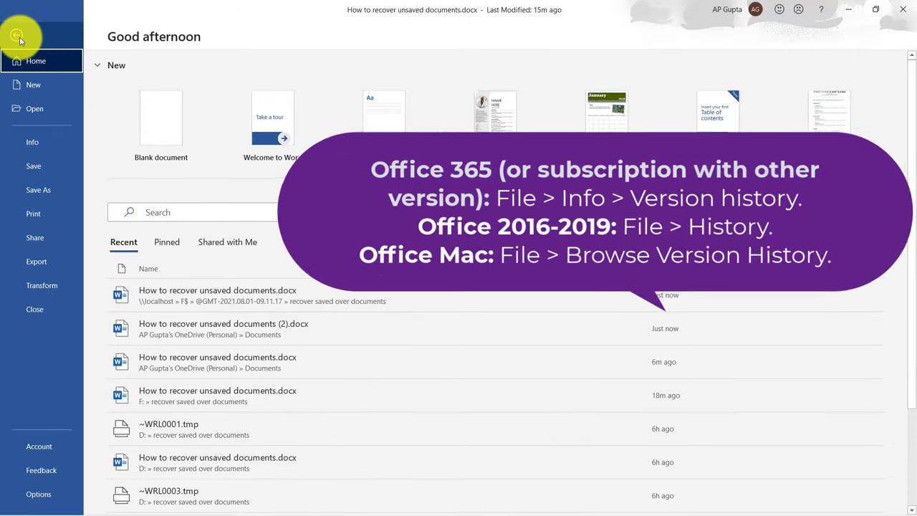
- Open the 10:01 AM entry from Info > Version History, then close all Word windows
left_click(36, 142)
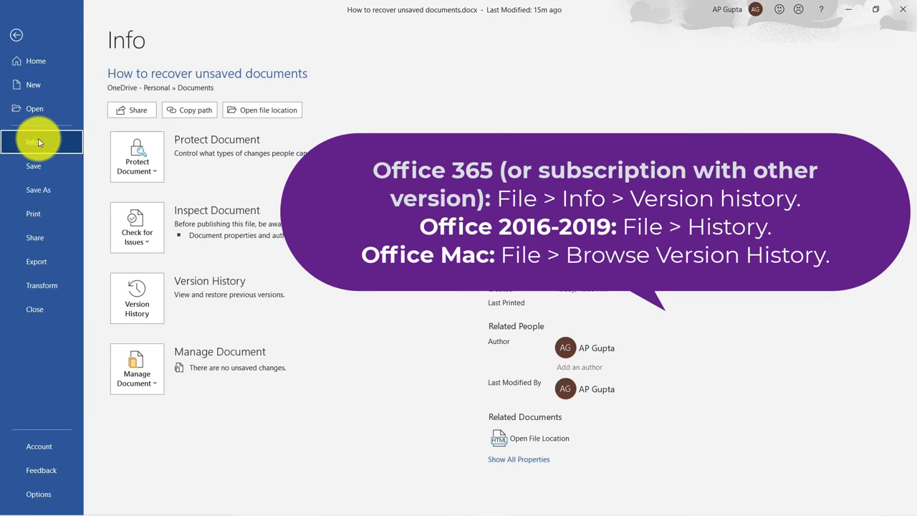
left_click(136, 300)
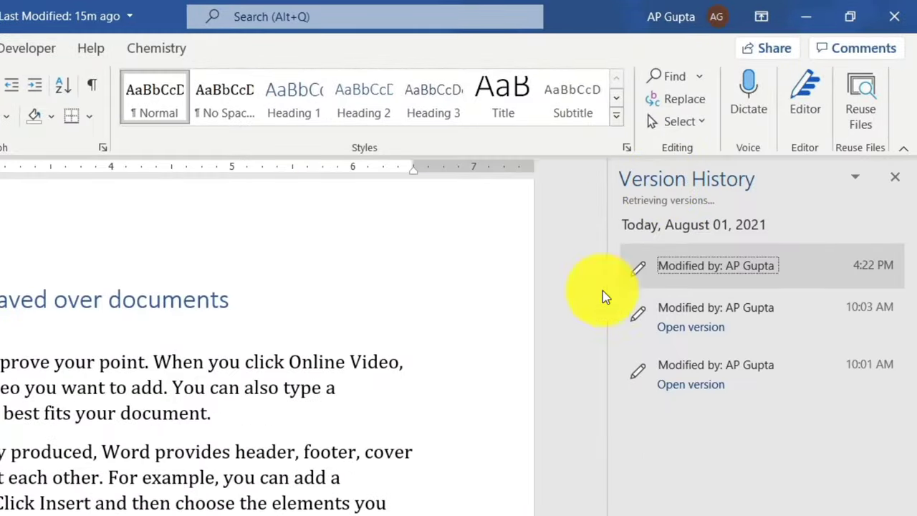
left_click(724, 331)
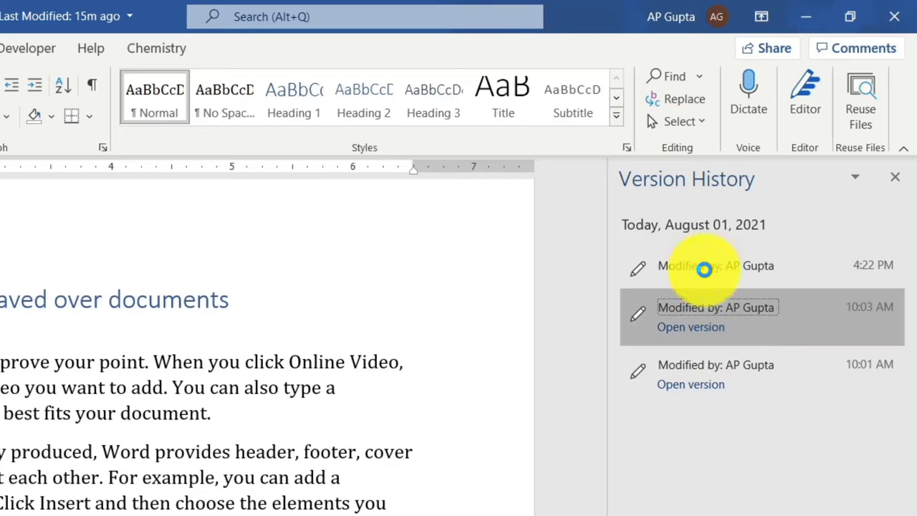
left_click(724, 381)
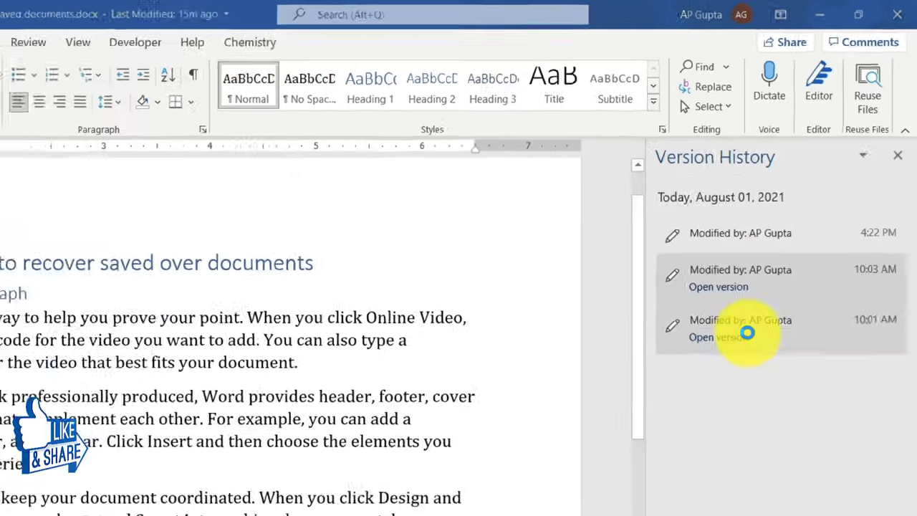
left_click(906, 10)
left_click(906, 10)
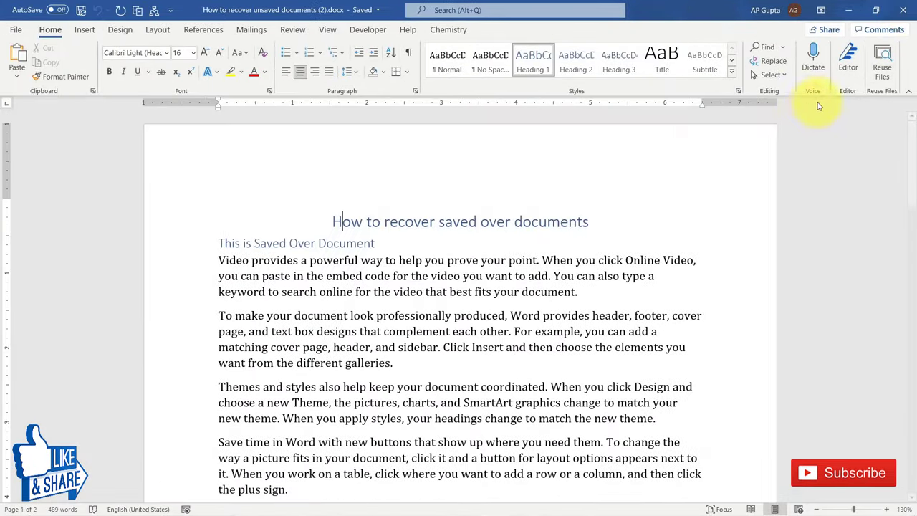
left_click(905, 11)
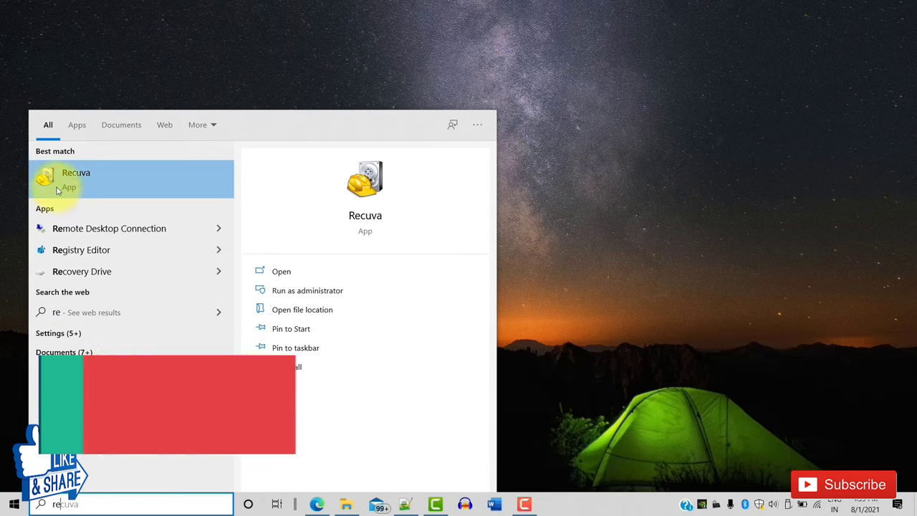
- Launch Recuva from the Start menu search results
left_click(95, 180)
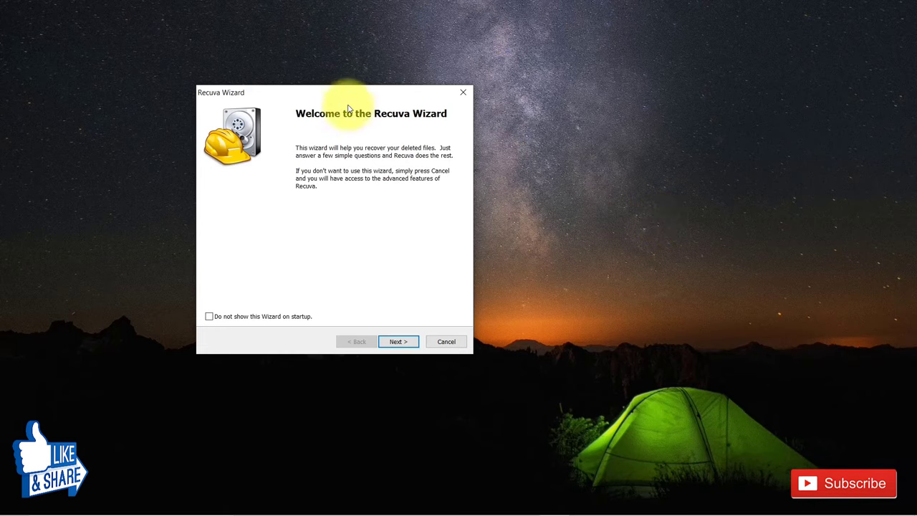
- Move the Recuva wizard and advance past Welcome and File type with All Files kept
left_click_drag(343, 98, 425, 99)
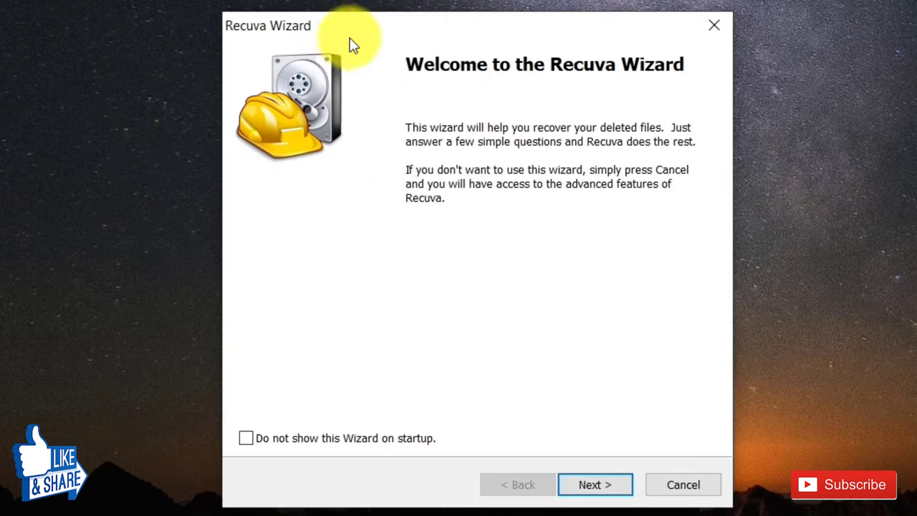
left_click(594, 487)
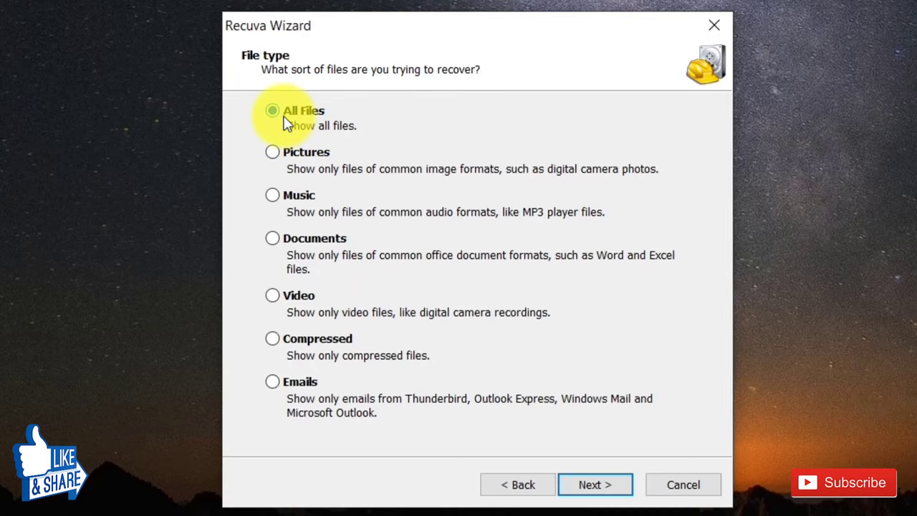
left_click(579, 485)
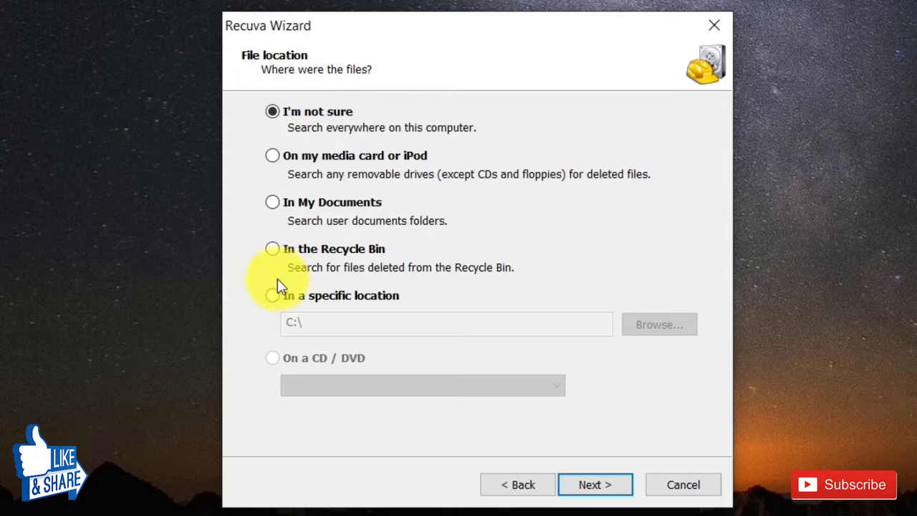
- Set the search location to F:\recover saved over documents and advance to the ready-to-search page
left_click(271, 301)
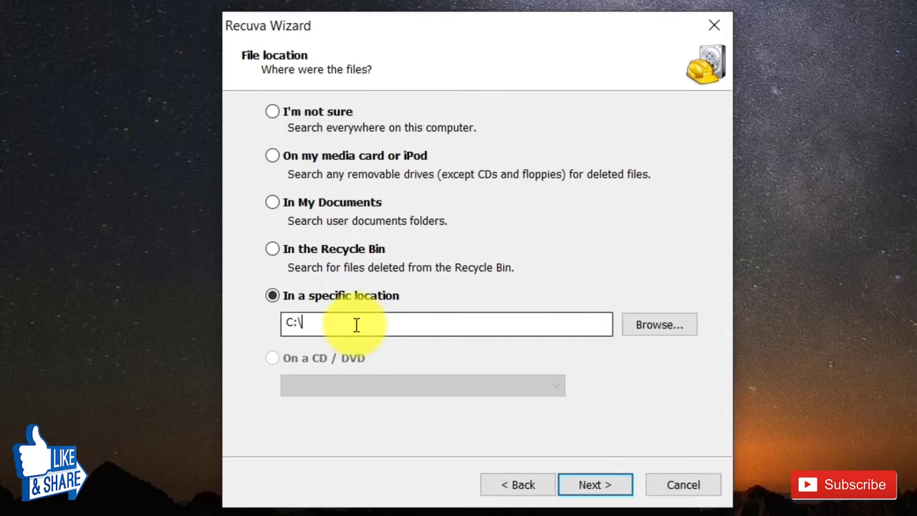
triple_click(354, 323)
type("F:\\recover saved over documents")
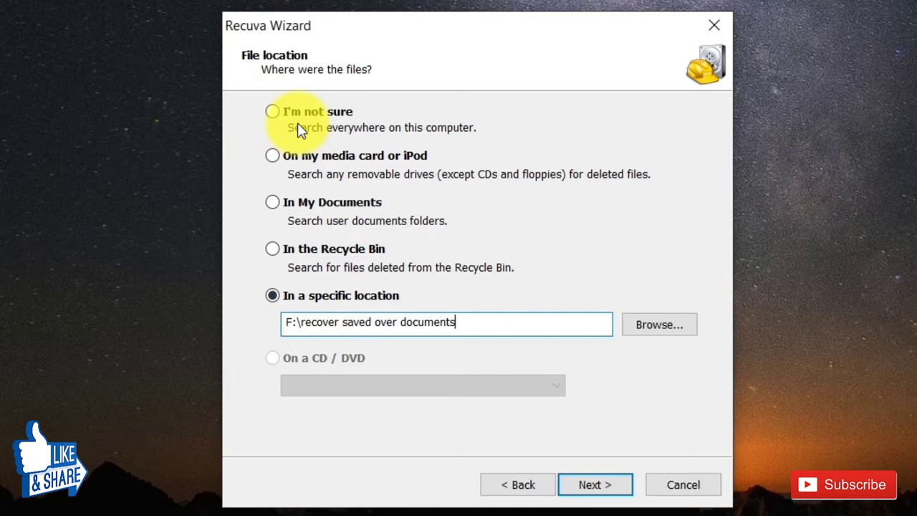
left_click(586, 489)
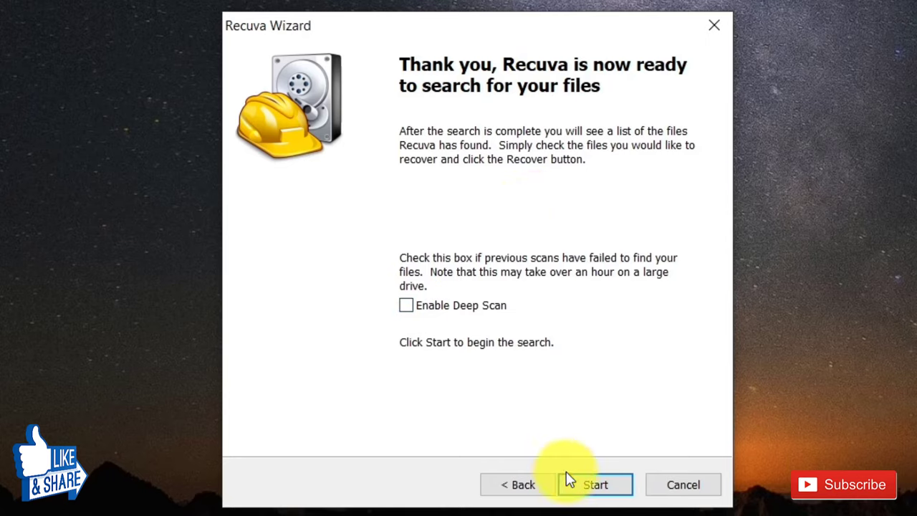
- Scan the folder, widen the Filename column and tick ~WRL0005.tmp
left_click(599, 485)
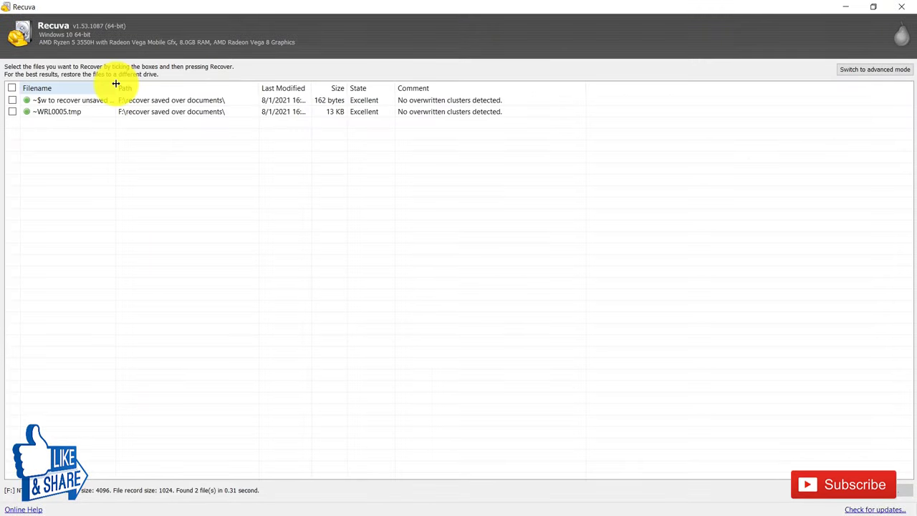
left_click_drag(115, 84, 169, 98)
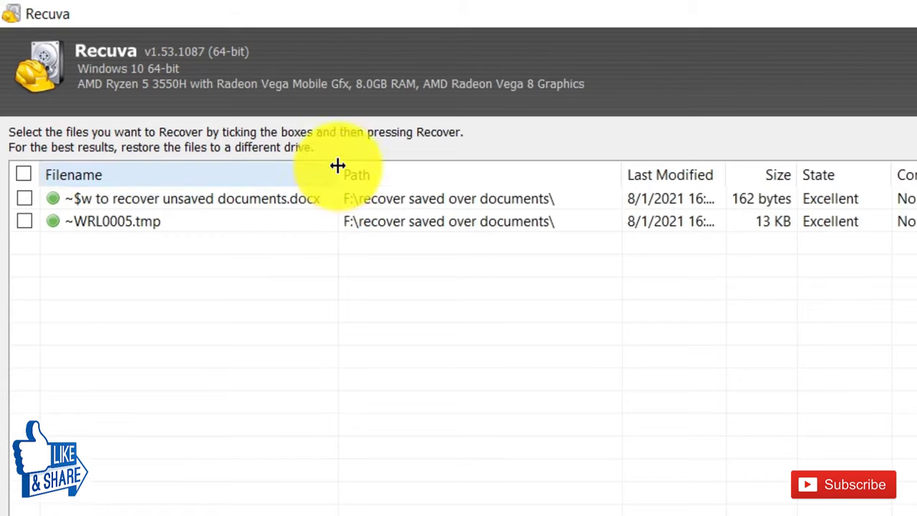
left_click_drag(337, 165, 432, 170)
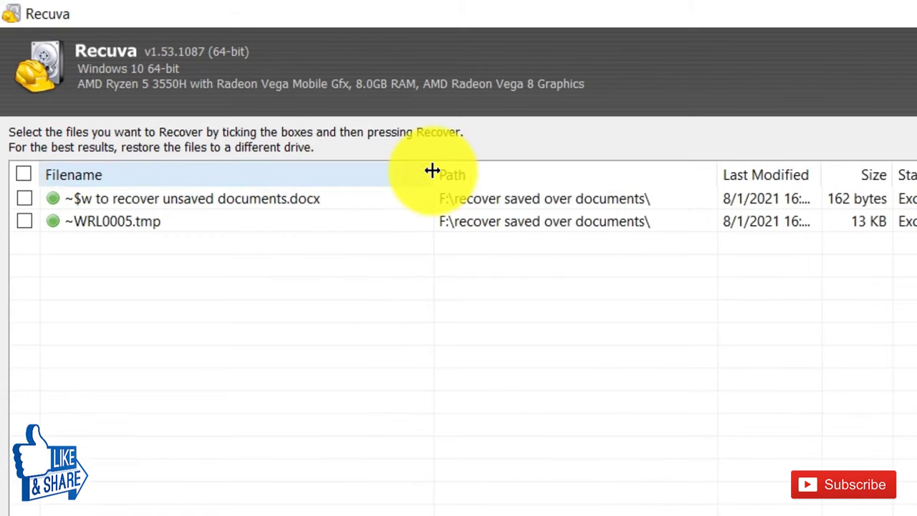
left_click(132, 227)
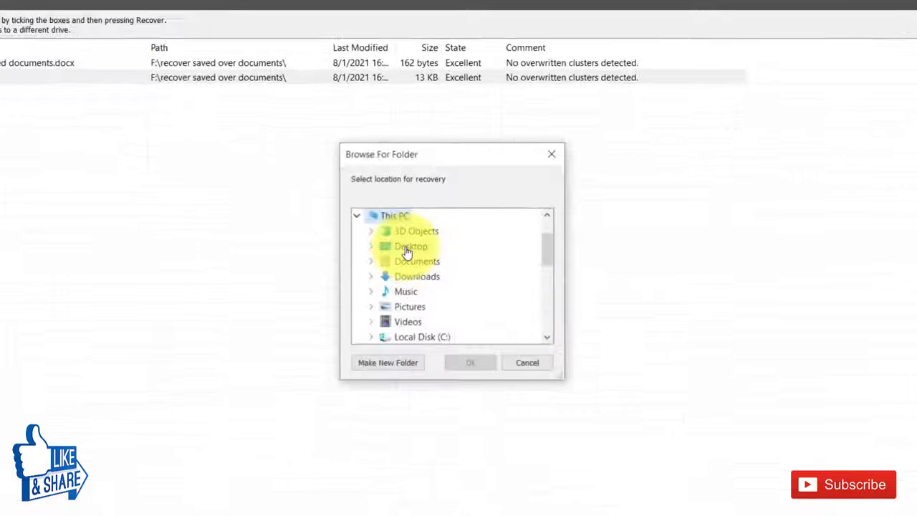
- Recover ~WRL0005.tmp into F:\recover saved over documents, confirm same-drive restore, and minimize Recuva
scroll(399, 246, "down", 5)
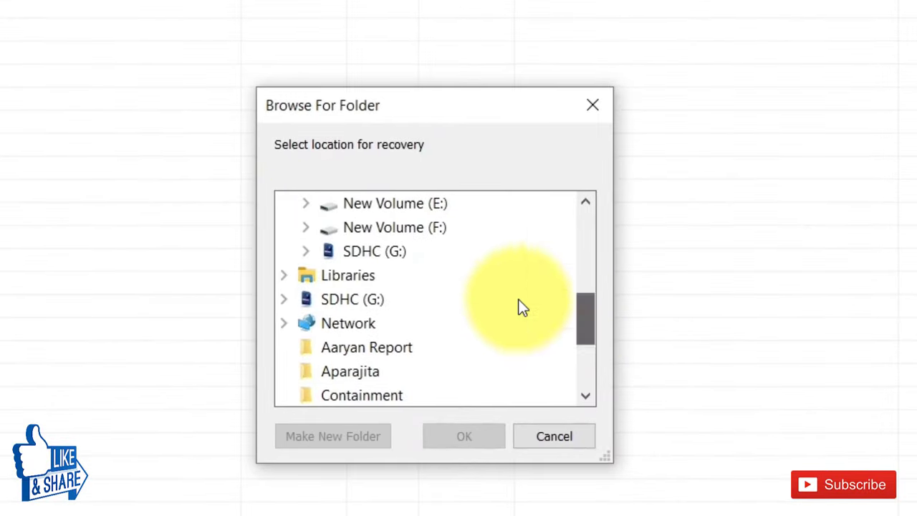
left_click(306, 227)
left_click(406, 252)
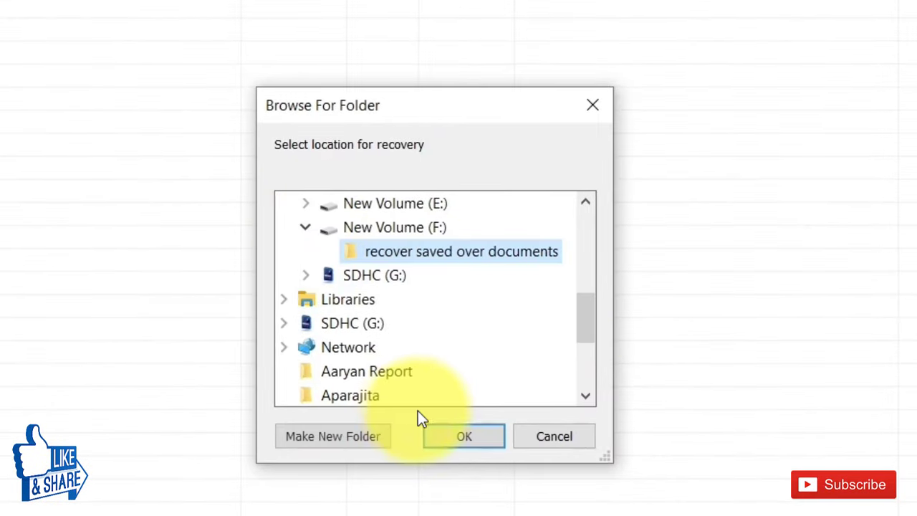
left_click(447, 431)
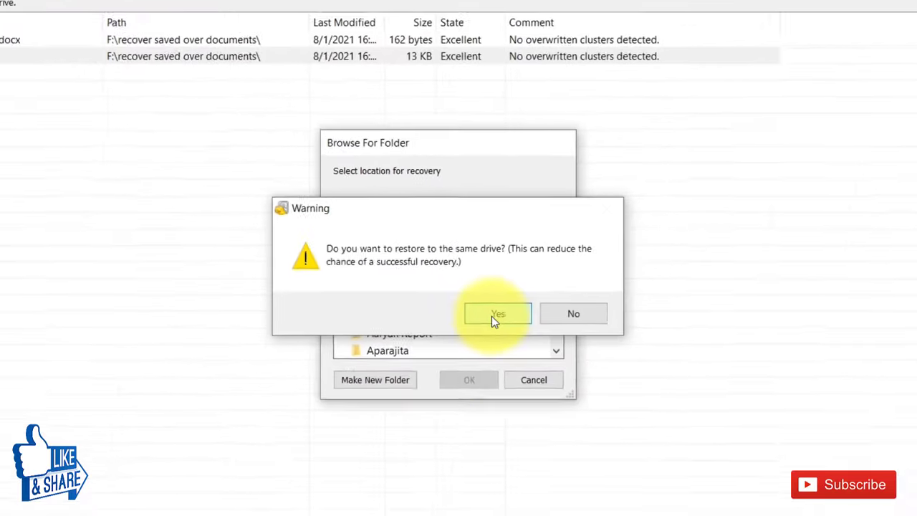
left_click(493, 315)
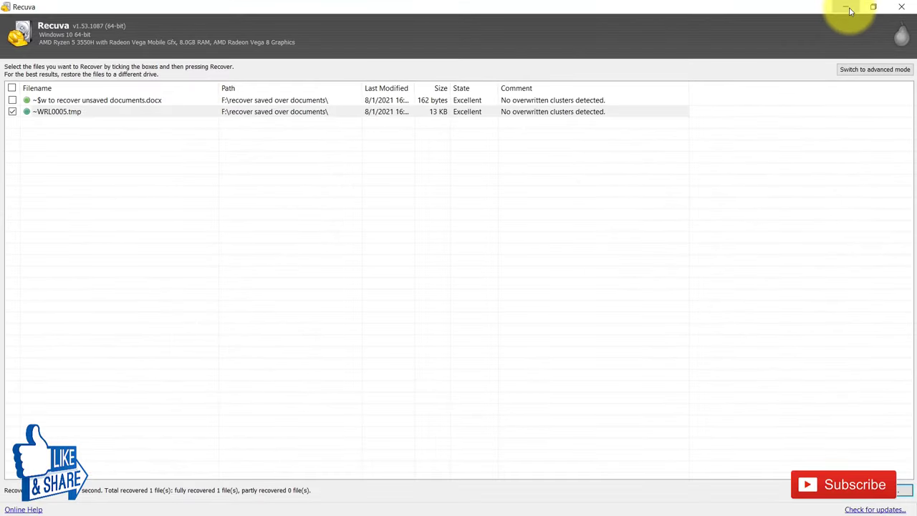
left_click(846, 7)
- Check the recovery folder in File Explorer for the recovered ~WRL0005.tmp file
mouse_move(399, 501)
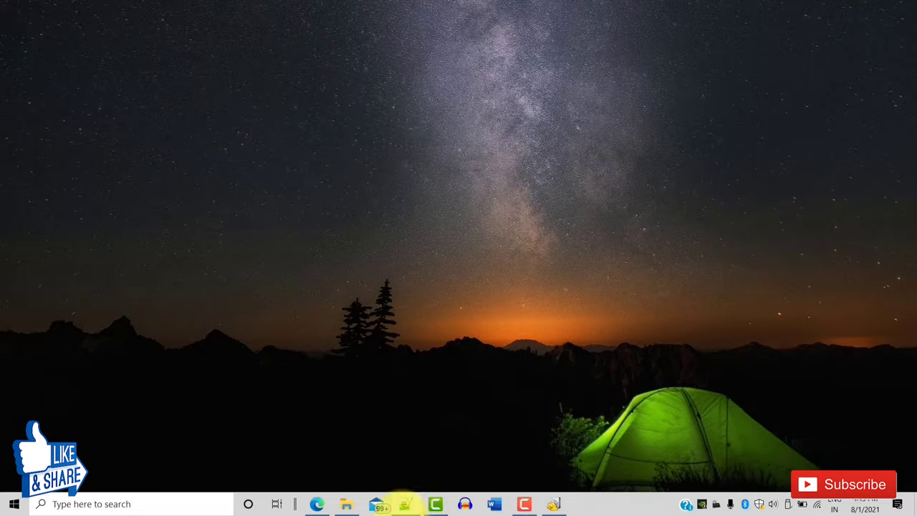
left_click(346, 506)
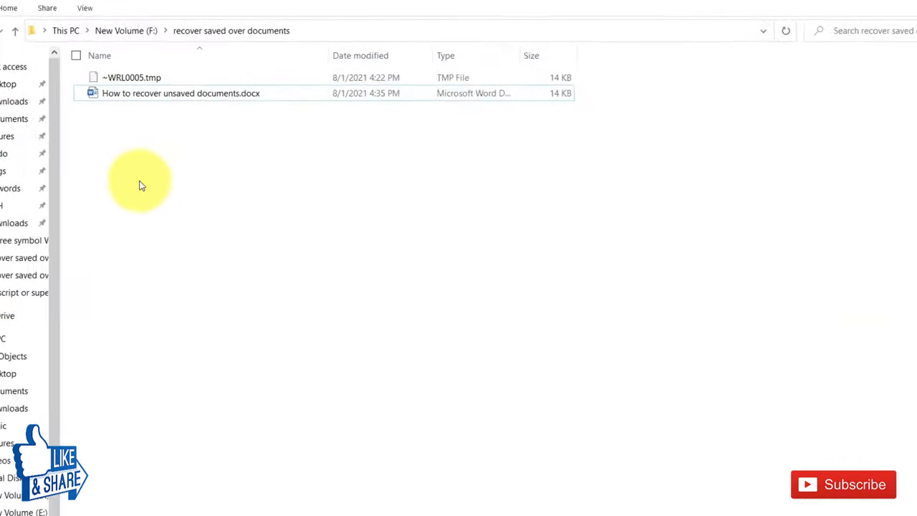
left_click(83, 98)
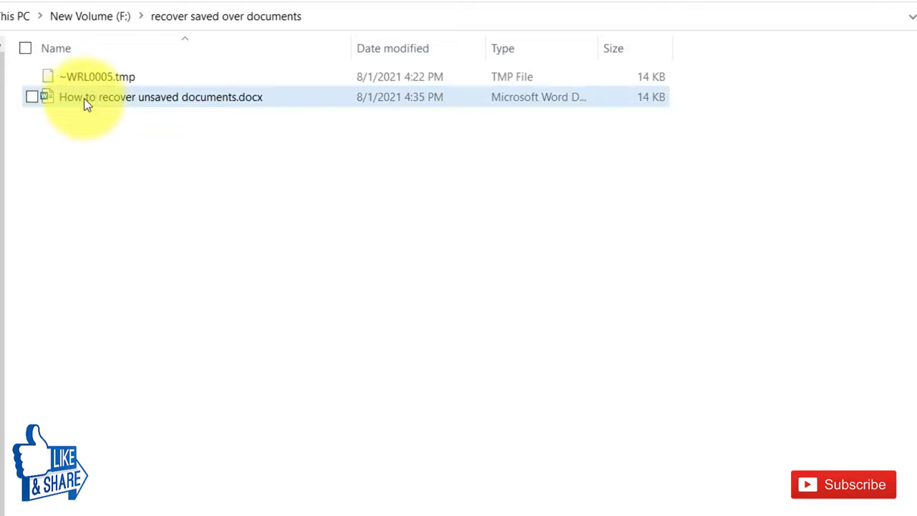
left_click(92, 74)
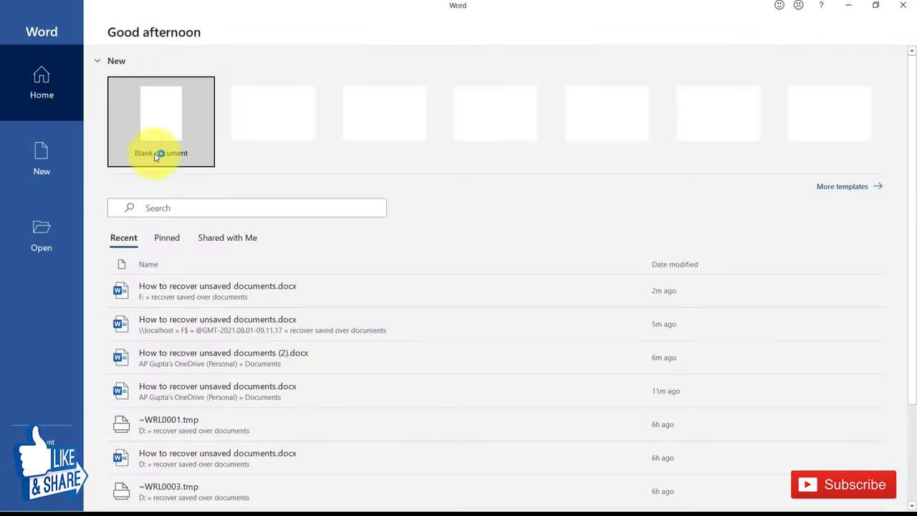
- Open F:\recover saved over documents\~WRL0005.tmp in Word via Open > Browse
left_click(58, 238)
left_click(147, 257)
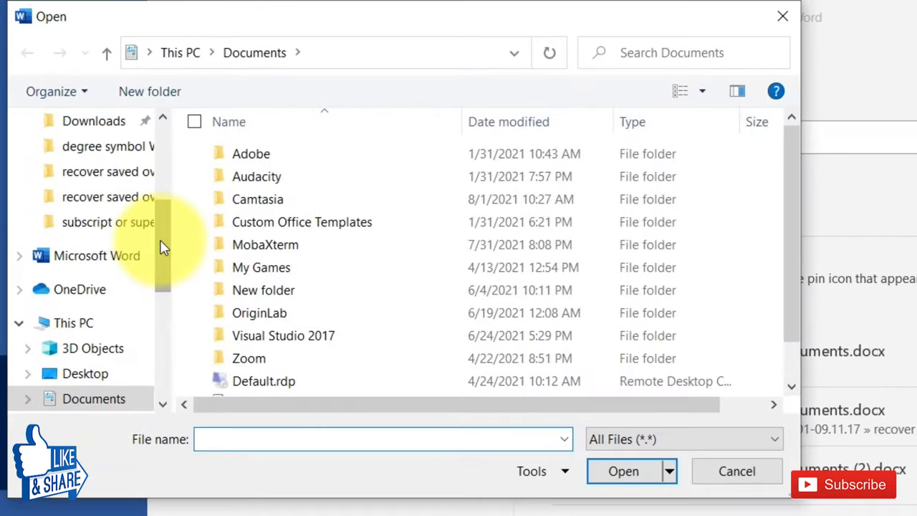
left_click_drag(129, 198, 112, 272)
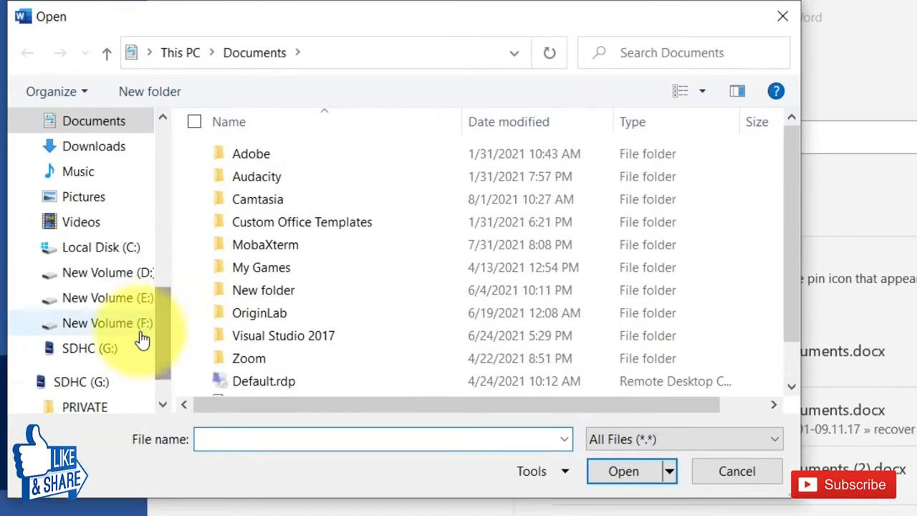
left_click(123, 329)
double_click(300, 163)
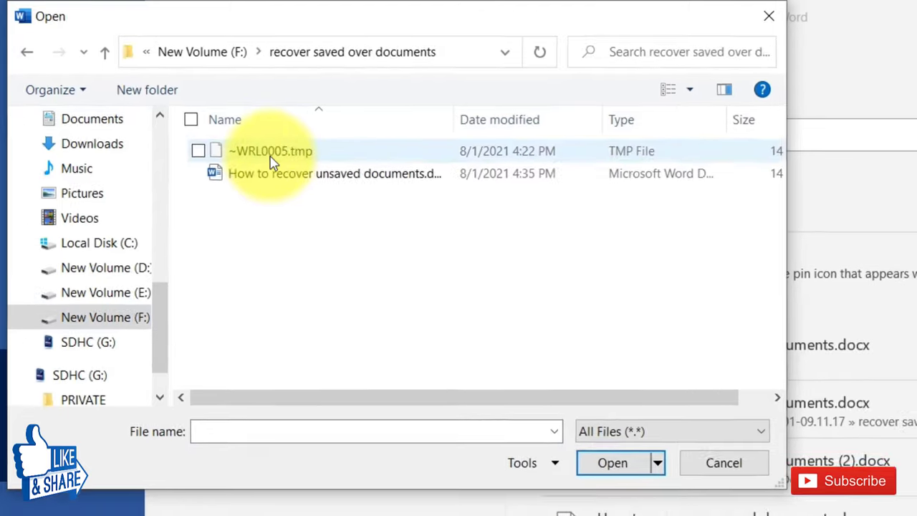
left_click(270, 153)
left_click(623, 471)
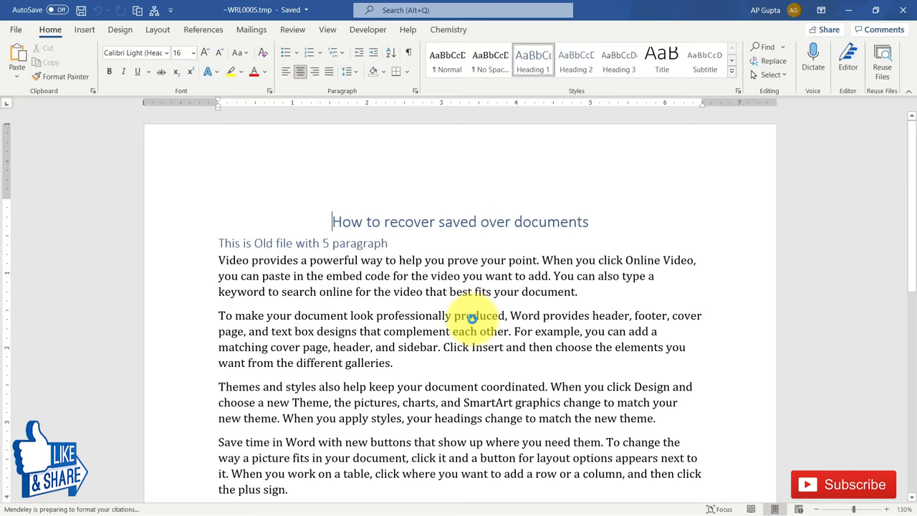
- Highlight the 'This is Old file with 5 paragraph' subtitle, then scroll through the five recovered paragraphs
left_click_drag(220, 243, 380, 243)
left_click(369, 315)
scroll(368, 317, "down", 5)
scroll(368, 317, "up", 4)
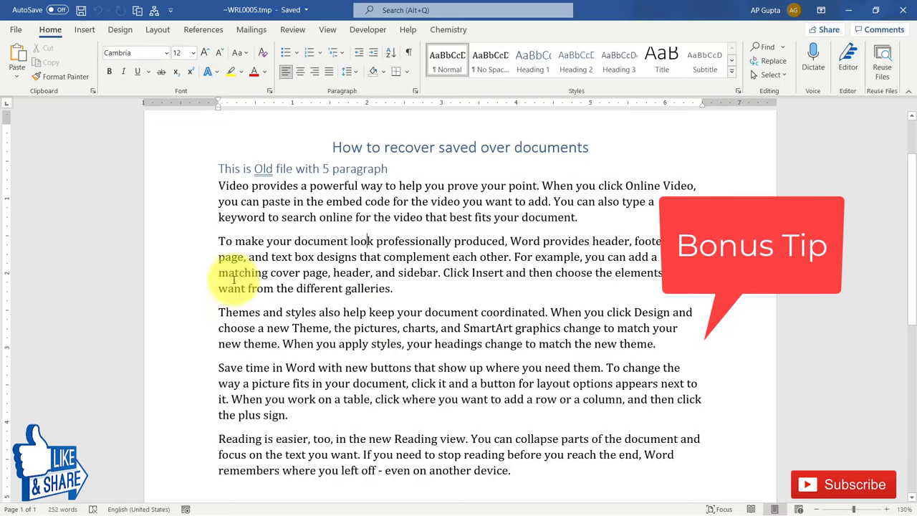
- Tick 'Always create backup copy' in the Save section of Word Options' Advanced settings
left_click(14, 30)
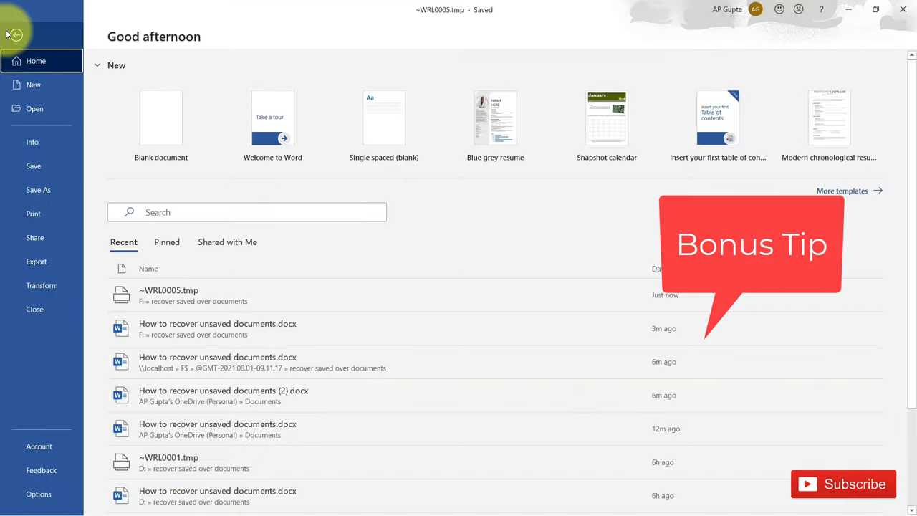
left_click(29, 495)
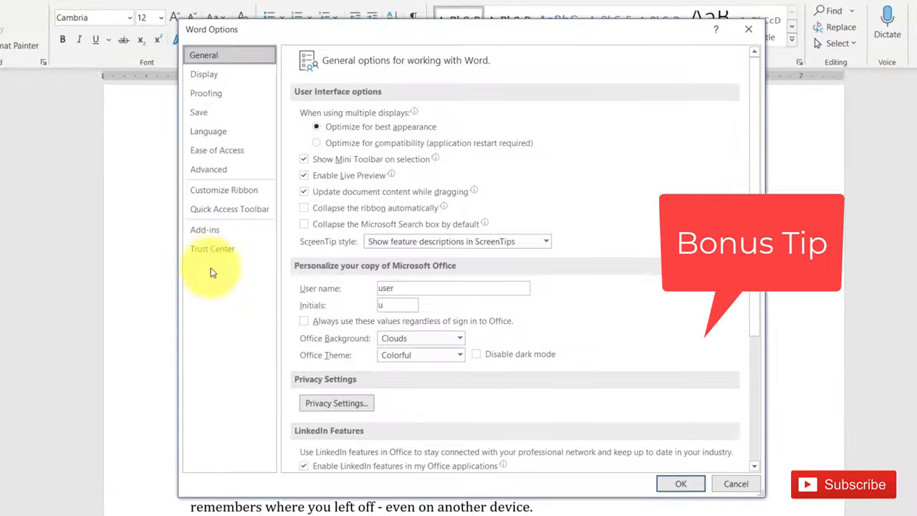
left_click(222, 177)
scroll(581, 167, "down", 15)
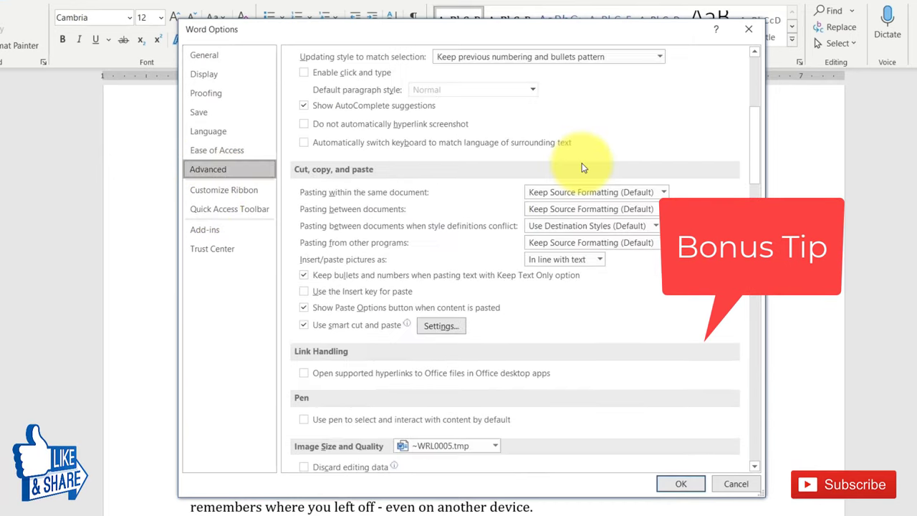
scroll(582, 167, "down", 4)
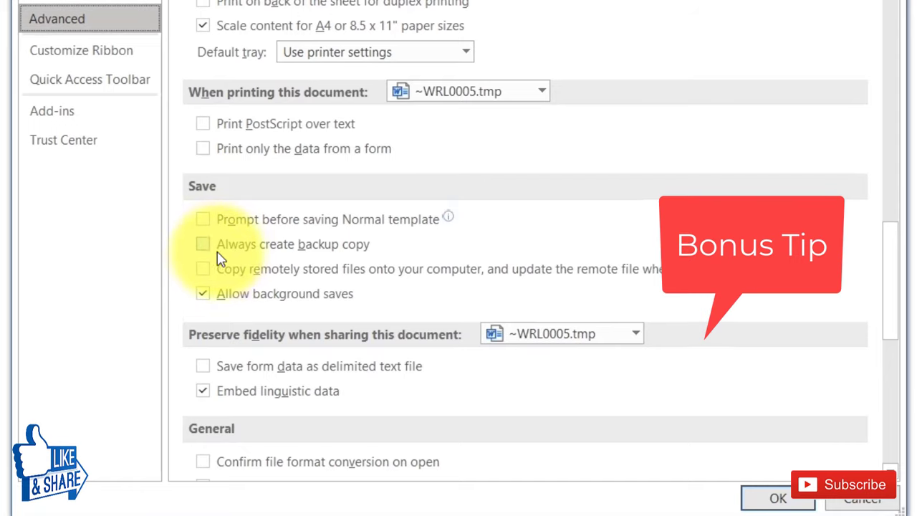
left_click(205, 245)
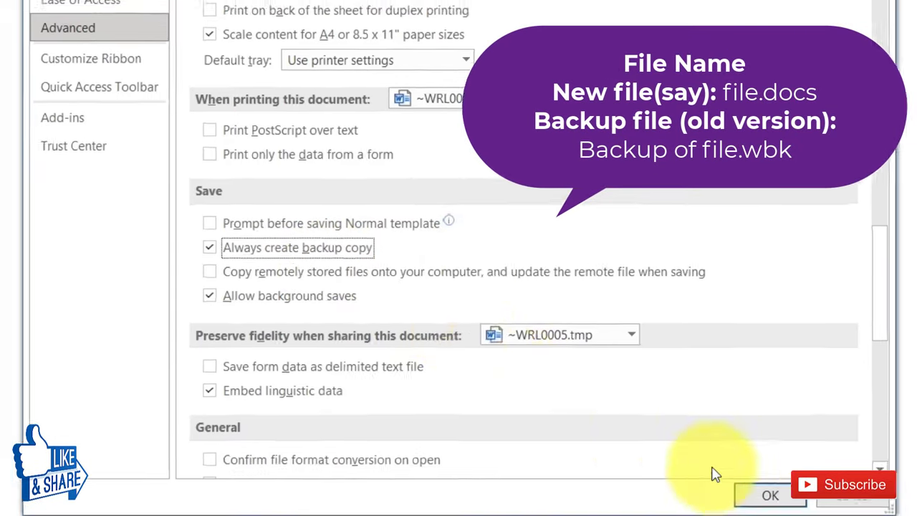
- Confirm the options, add a sample paragraph with =rand(1), and save the document
left_click(770, 495)
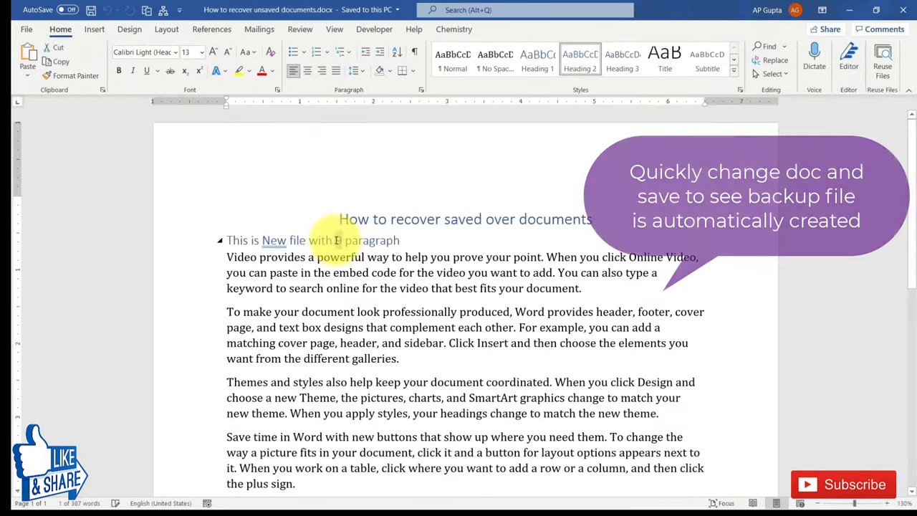
scroll(502, 215, "down", 3)
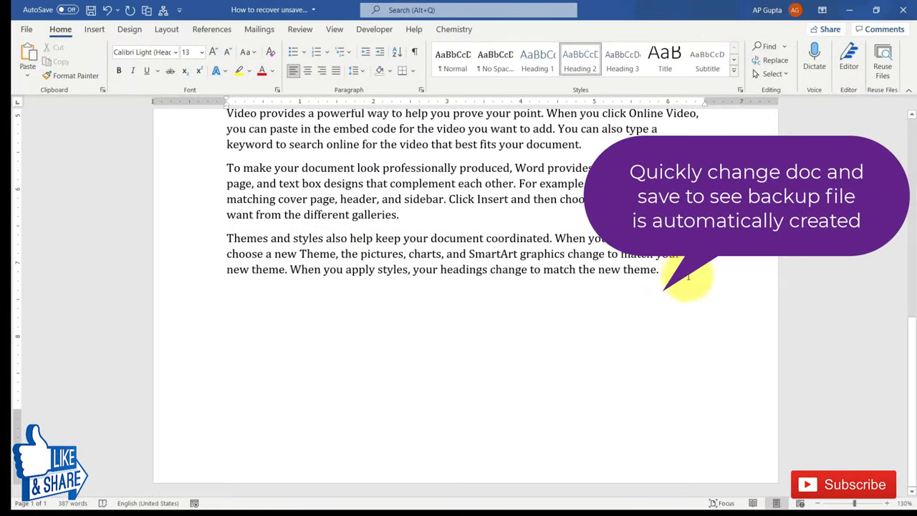
type("rand(1)")
key("Return")
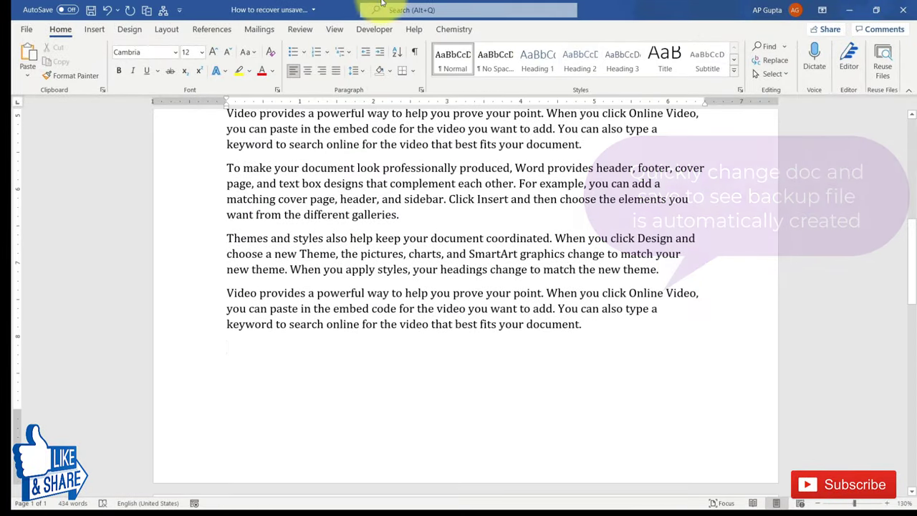
left_click(91, 10)
- Close Word and compare the Backup of How to recover unsaved documents.wbk with the .docx in Explorer
left_click(902, 10)
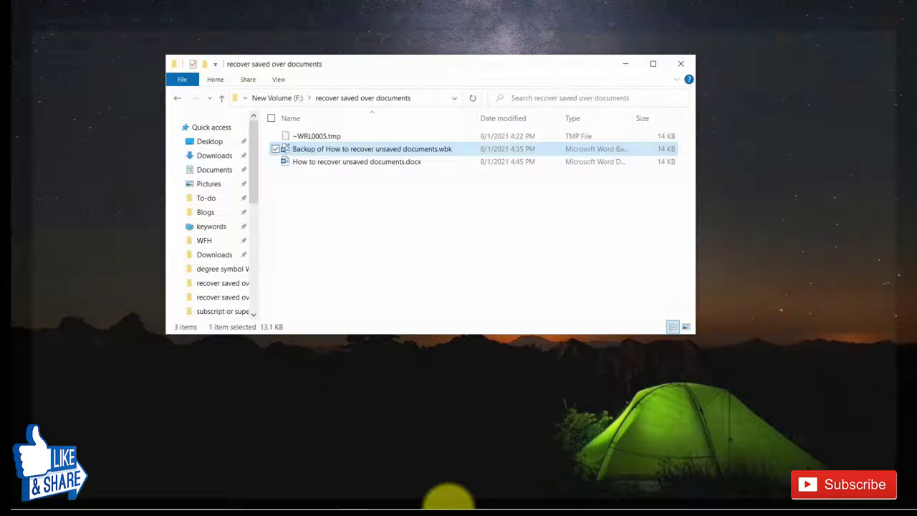
left_click(653, 63)
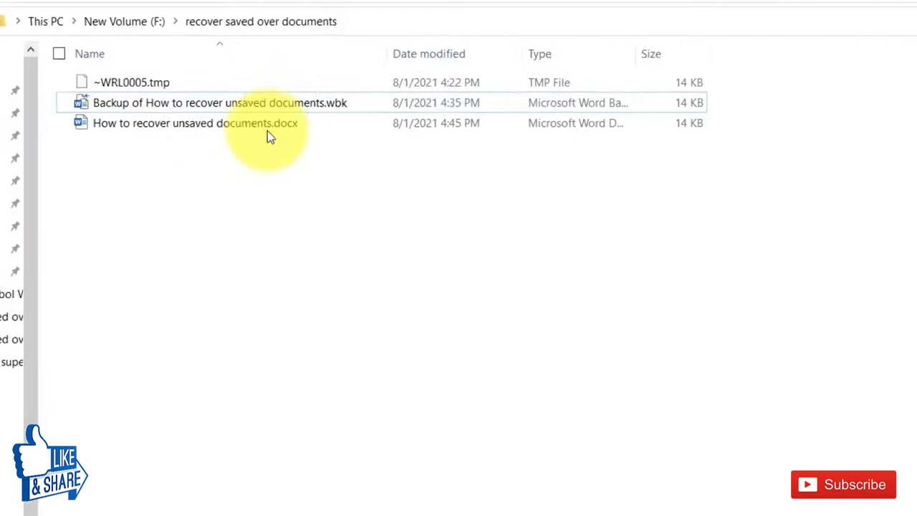
left_click(345, 105)
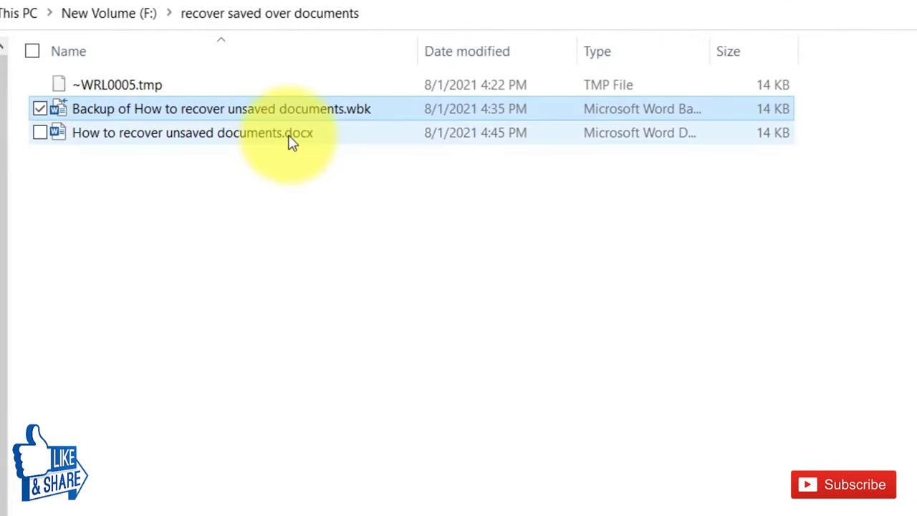
key("Down")
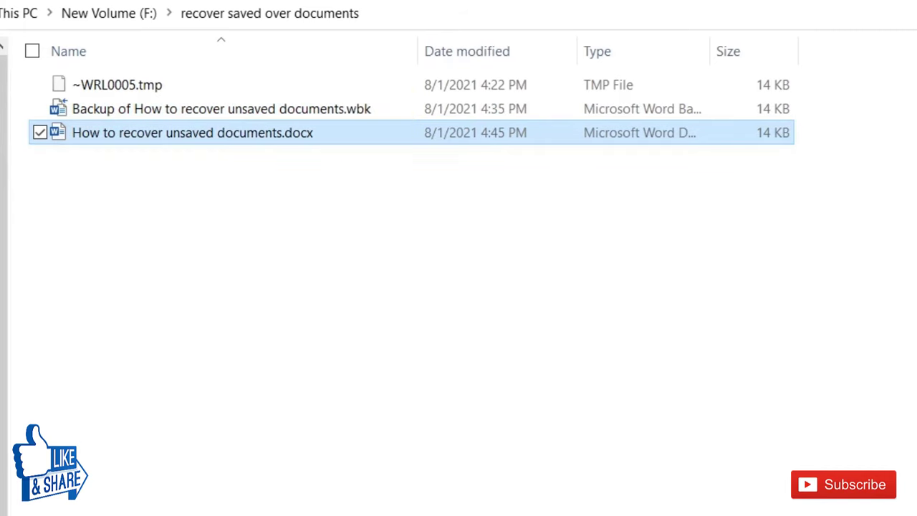